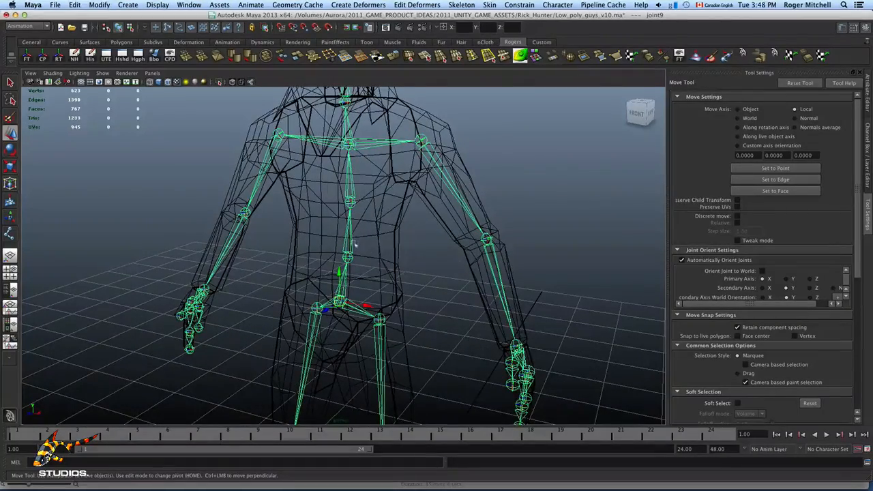
Select the skeleton's root joint at the pelvis and display the local rotation axes in component selection mode
{"action": "left_click_drag", "start_coordinate": [396, 261], "coordinate": [445, 268], "text": "alt"}
{"action": "left_click_drag", "start_coordinate": [518, 241], "coordinate": [457, 279], "text": "alt"}
{"action": "left_click", "coordinate": [495, 195]}
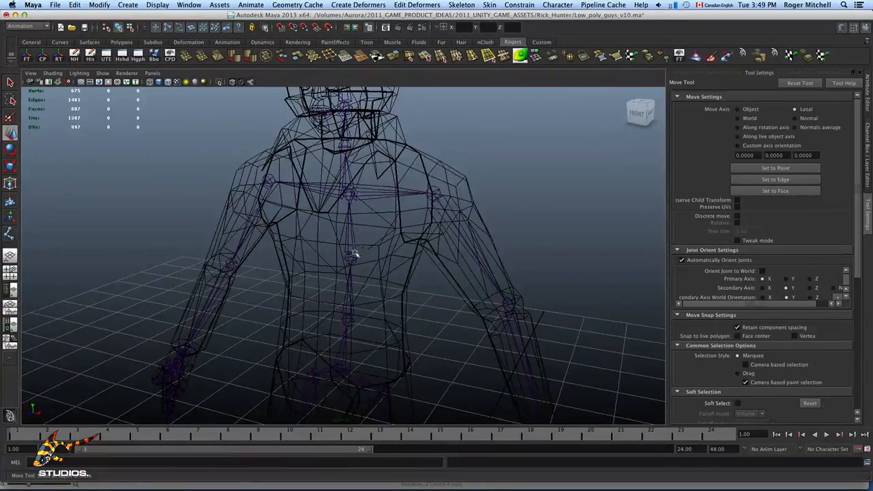
{"action": "left_click_drag", "start_coordinate": [355, 254], "coordinate": [372, 290], "text": "alt"}
{"action": "left_click", "coordinate": [348, 379]}
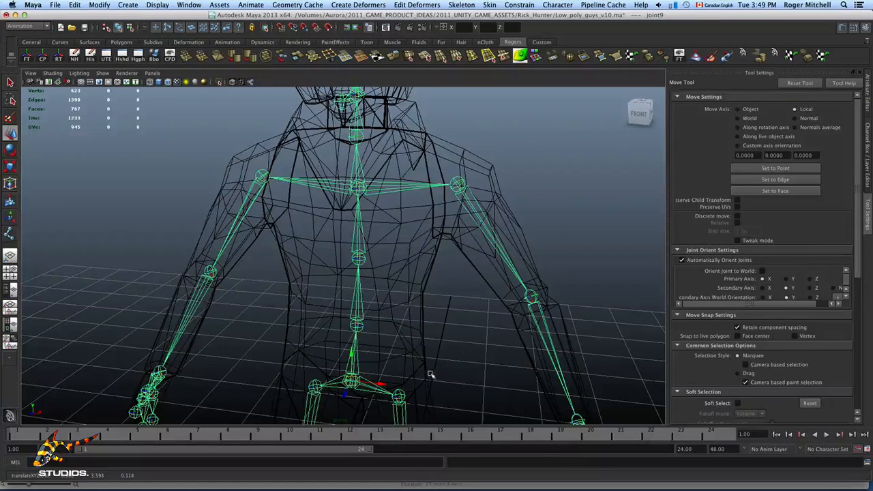
{"action": "left_click_drag", "start_coordinate": [462, 345], "coordinate": [479, 343], "text": "alt"}
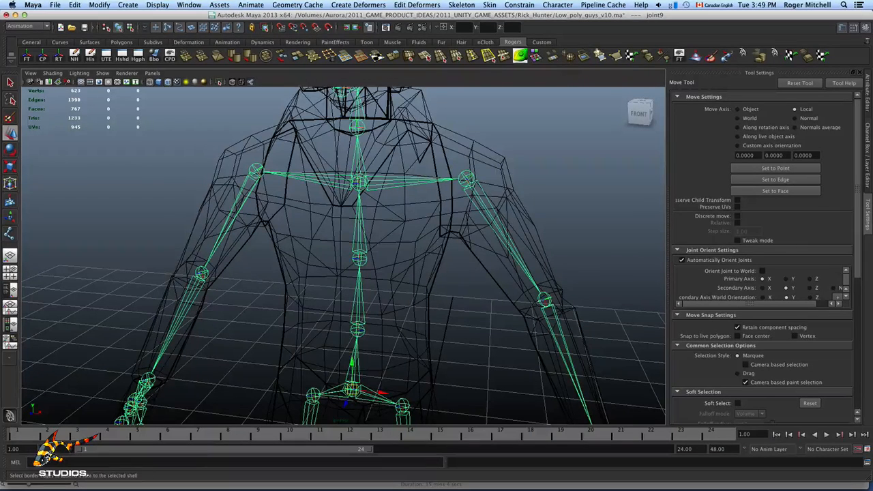
{"action": "left_click", "coordinate": [129, 30]}
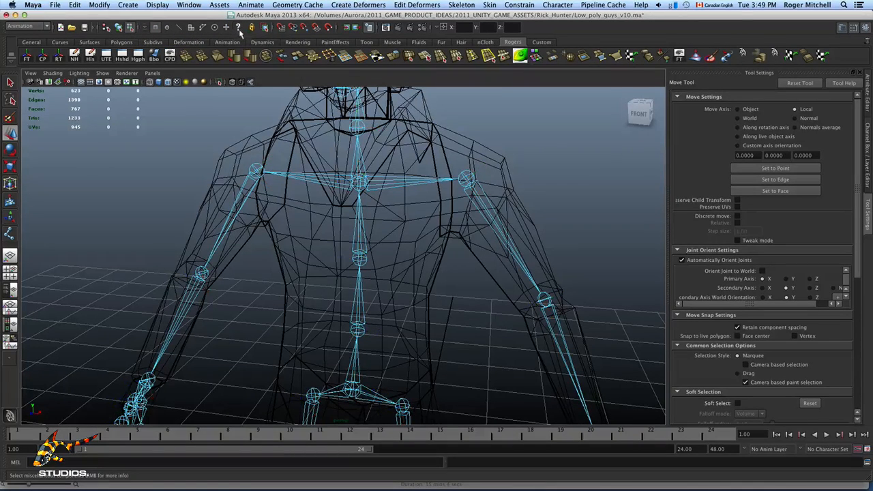
Examine the local rotation axes of the spine, shoulder and arm joints from several angles
{"action": "mouse_move", "coordinate": [412, 220]}
{"action": "left_mouse_down", "text": "alt"}
{"action": "mouse_move", "coordinate": [462, 220]}
{"action": "mouse_move", "coordinate": [391, 220]}
{"action": "mouse_move", "coordinate": [417, 228]}
{"action": "mouse_move", "coordinate": [391, 269]}
{"action": "mouse_move", "coordinate": [414, 148]}
{"action": "mouse_move", "coordinate": [471, 239]}
{"action": "mouse_move", "coordinate": [390, 203]}
{"action": "mouse_move", "coordinate": [312, 216]}
{"action": "mouse_move", "coordinate": [422, 219]}
{"action": "mouse_move", "coordinate": [468, 189]}
{"action": "mouse_move", "coordinate": [422, 217]}
{"action": "left_mouse_up", "text": "alt"}
{"action": "right_click_drag", "start_coordinate": [422, 217], "coordinate": [348, 193], "text": "alt"}
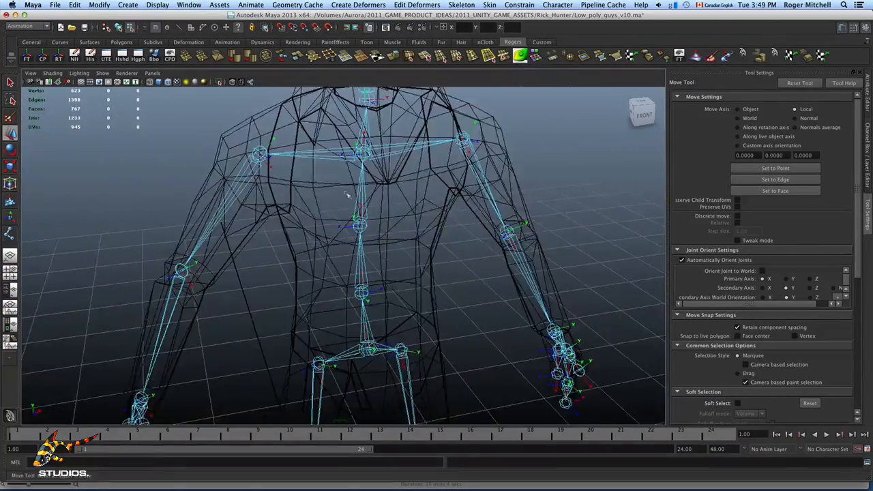
{"action": "middle_click_drag", "start_coordinate": [338, 183], "coordinate": [351, 240], "text": "alt"}
{"action": "right_click_drag", "start_coordinate": [351, 239], "coordinate": [444, 227], "text": "alt"}
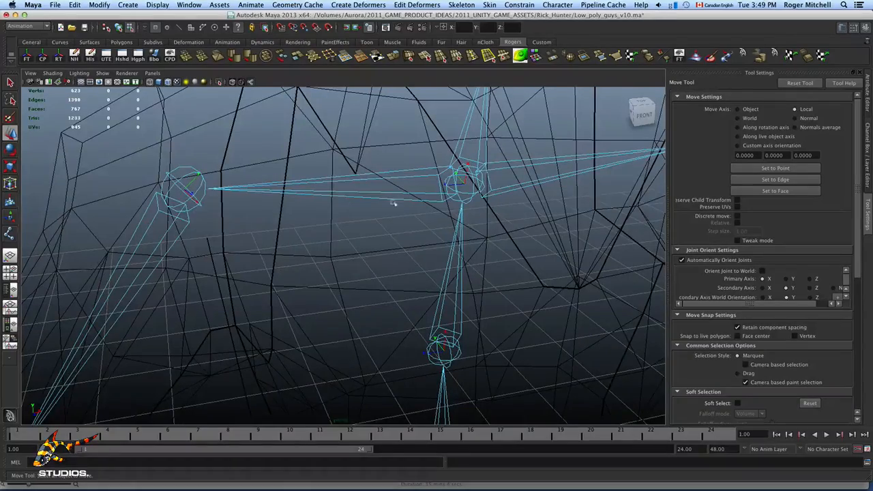
{"action": "left_click_drag", "start_coordinate": [472, 192], "coordinate": [450, 191], "text": "alt"}
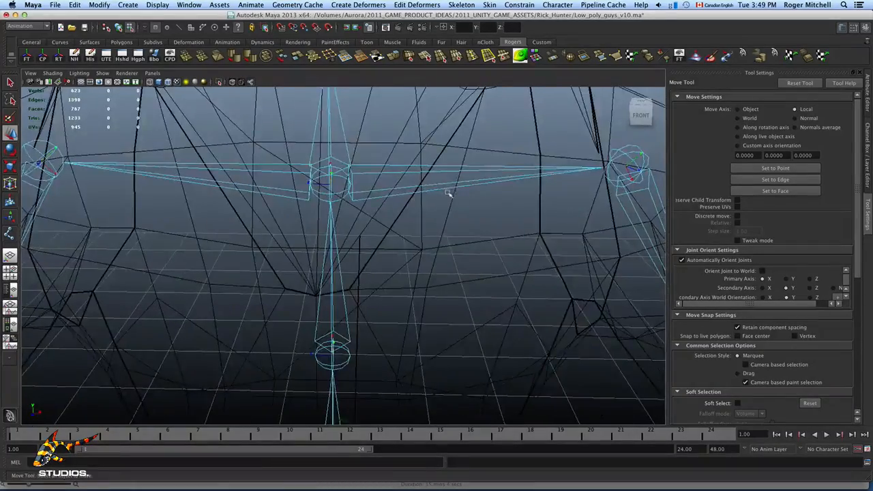
{"action": "right_click_drag", "start_coordinate": [479, 197], "coordinate": [437, 207], "text": "alt"}
{"action": "left_click_drag", "start_coordinate": [485, 222], "coordinate": [457, 217], "text": "alt"}
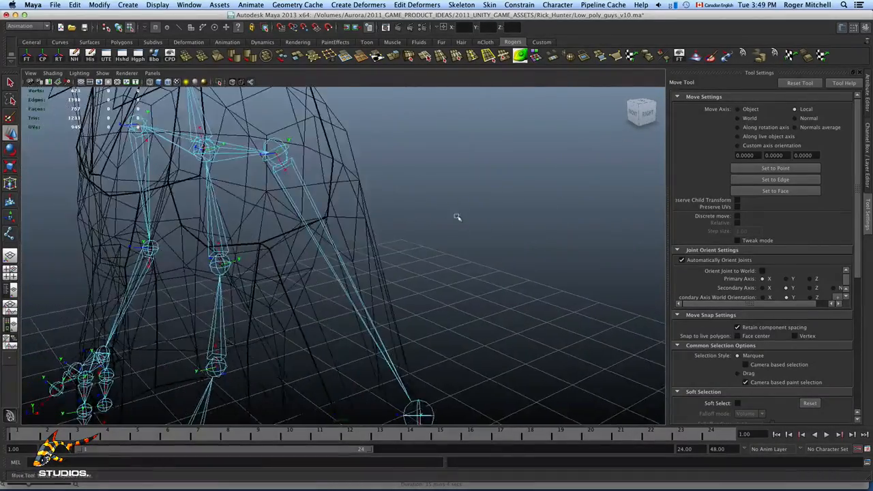
{"action": "left_click_drag", "start_coordinate": [372, 237], "coordinate": [503, 199], "text": "alt"}
{"action": "left_click_drag", "start_coordinate": [406, 213], "coordinate": [568, 253], "text": "alt"}
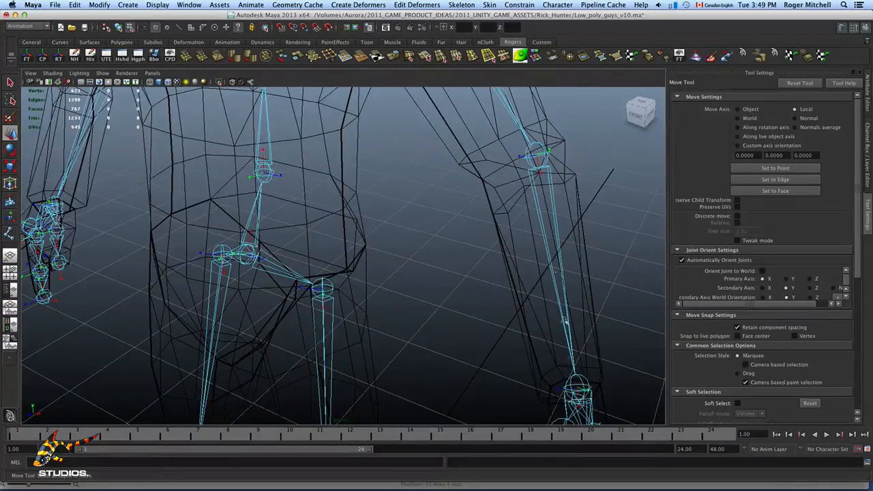
Examine the local rotation axes at the hips and knees, and those along the spine up to the shoulders and neck
{"action": "left_click_drag", "start_coordinate": [558, 336], "coordinate": [446, 250], "text": "alt"}
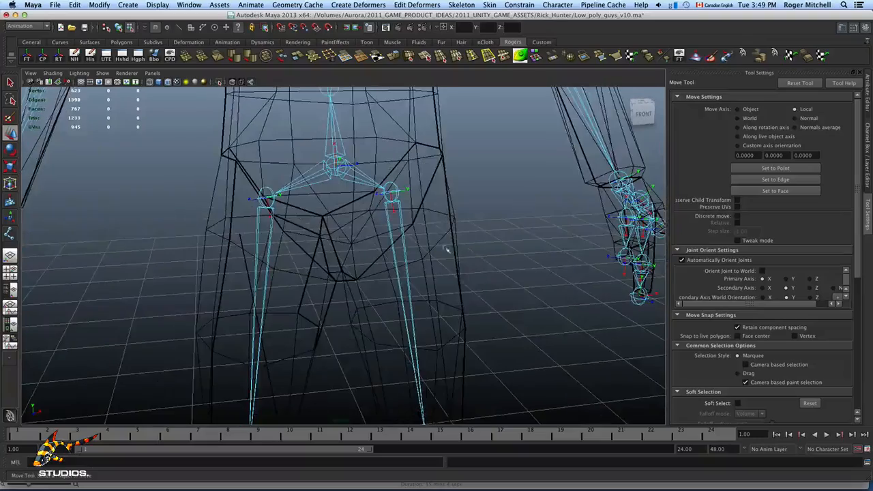
{"action": "middle_click_drag", "start_coordinate": [494, 338], "coordinate": [467, 203], "text": "alt"}
{"action": "left_click_drag", "start_coordinate": [411, 242], "coordinate": [307, 271], "text": "alt"}
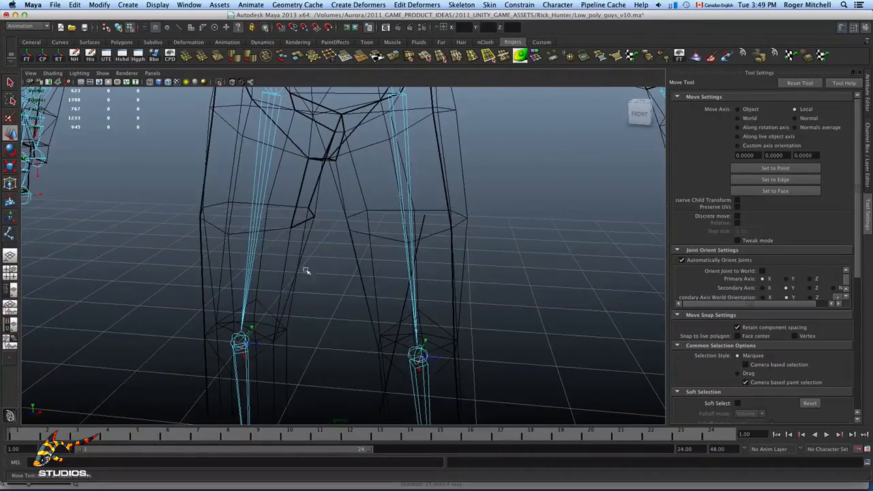
{"action": "mouse_move", "coordinate": [323, 178]}
{"action": "middle_mouse_down", "text": "alt"}
{"action": "mouse_move", "coordinate": [366, 266]}
{"action": "mouse_move", "coordinate": [372, 299]}
{"action": "middle_mouse_up", "text": "alt"}
{"action": "middle_click_drag", "start_coordinate": [405, 179], "coordinate": [378, 311], "text": "alt"}
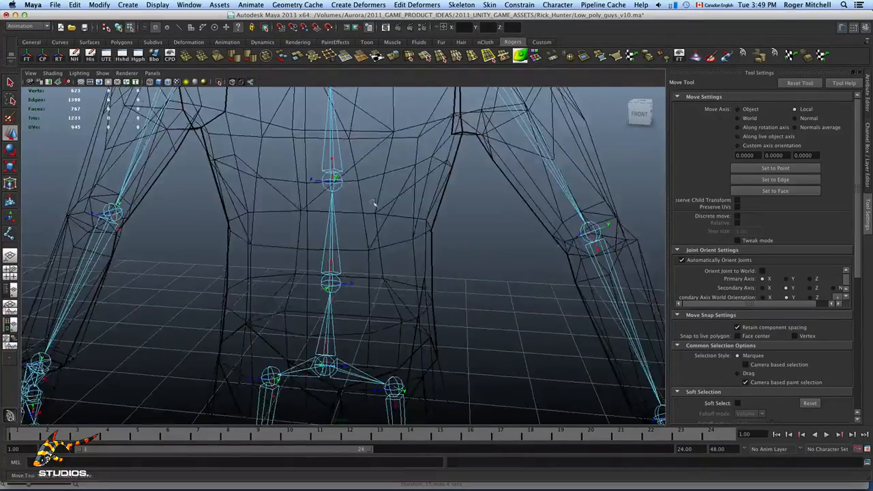
{"action": "middle_click_drag", "start_coordinate": [376, 203], "coordinate": [385, 317], "text": "alt"}
{"action": "right_click_drag", "start_coordinate": [385, 317], "coordinate": [452, 315], "text": "alt"}
{"action": "middle_click_drag", "start_coordinate": [343, 222], "coordinate": [404, 282], "text": "alt"}
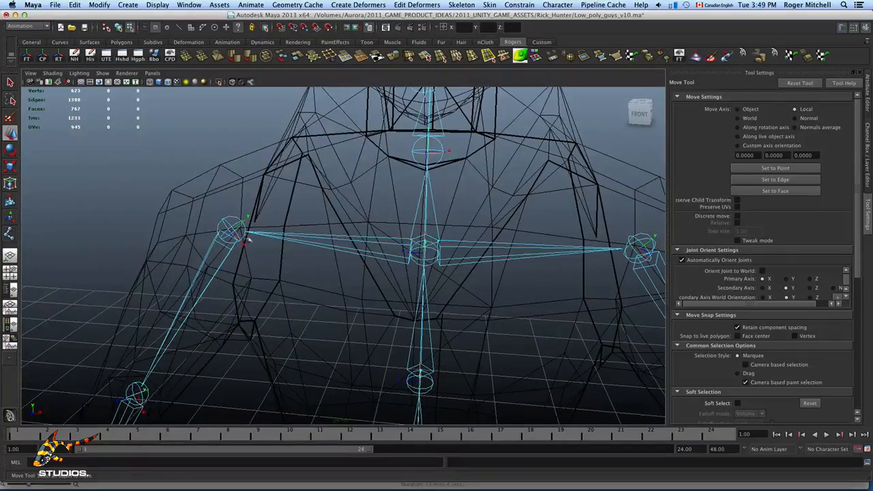
{"action": "middle_click_drag", "start_coordinate": [226, 293], "coordinate": [271, 258], "text": "alt"}
{"action": "left_click_drag", "start_coordinate": [411, 217], "coordinate": [396, 221], "text": "alt"}
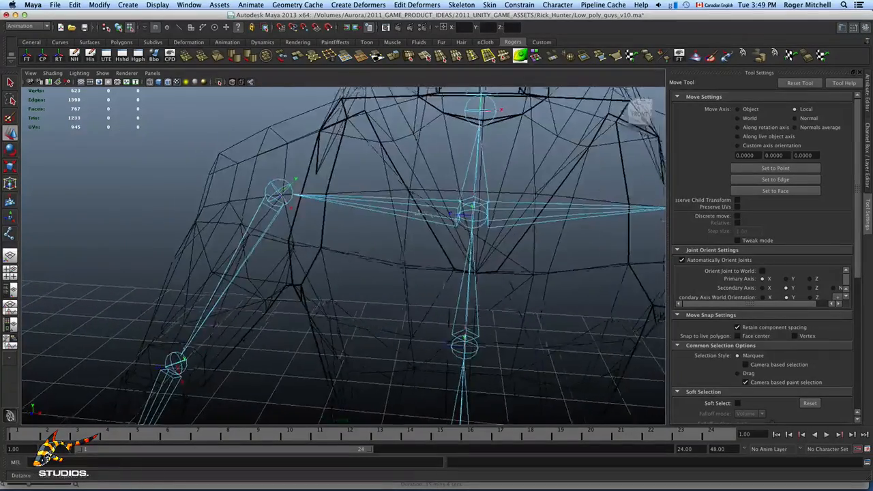
{"action": "middle_click_drag", "start_coordinate": [456, 151], "coordinate": [348, 208], "text": "alt"}
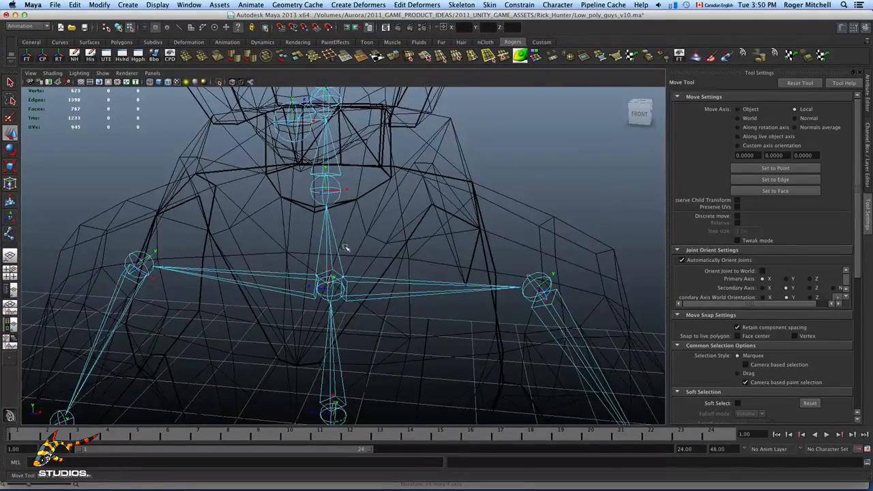
{"action": "middle_click_drag", "start_coordinate": [345, 247], "coordinate": [321, 127], "text": "alt"}
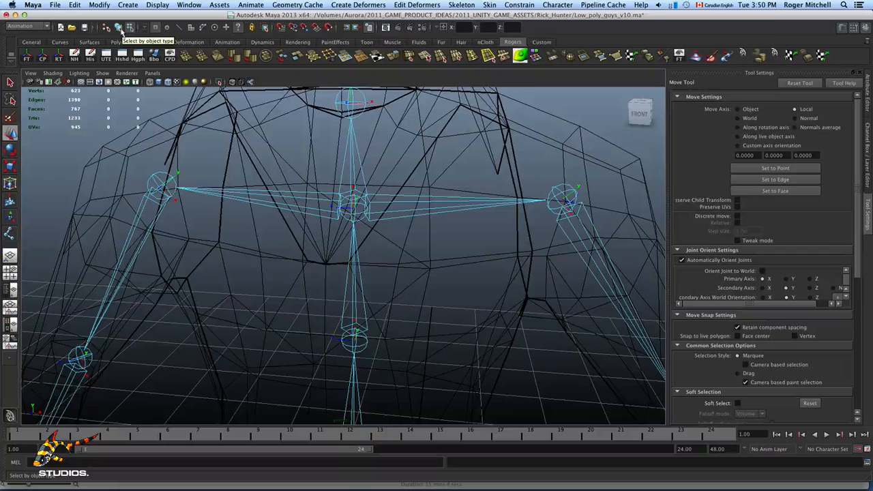
Return to object selection mode and open the Orient Joint options with the settings reset to defaults
{"action": "left_click", "coordinate": [118, 28]}
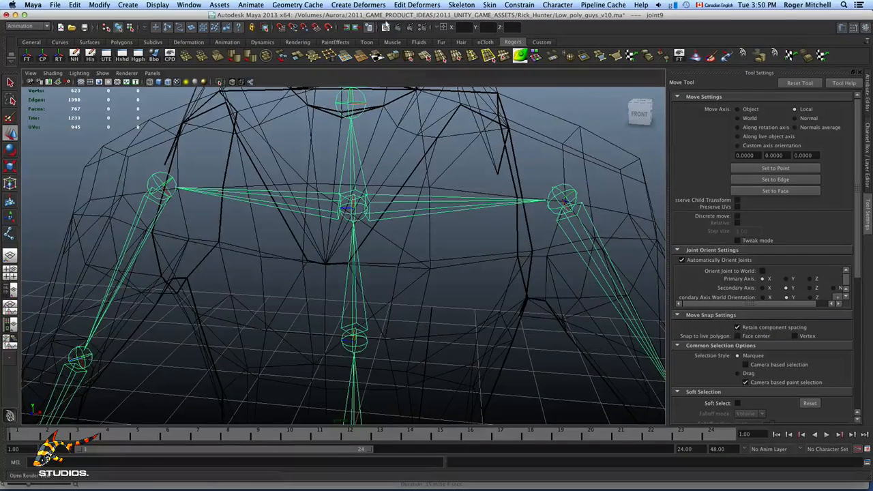
{"action": "left_click", "coordinate": [461, 6]}
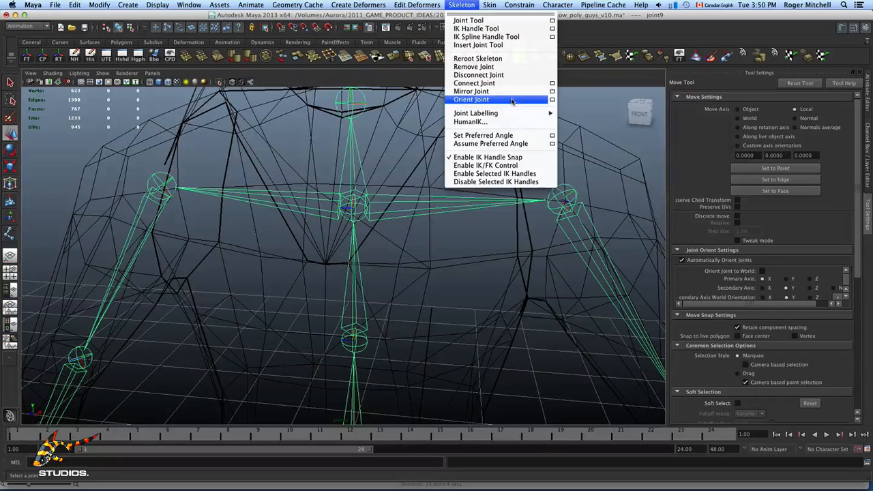
{"action": "left_click", "coordinate": [552, 99]}
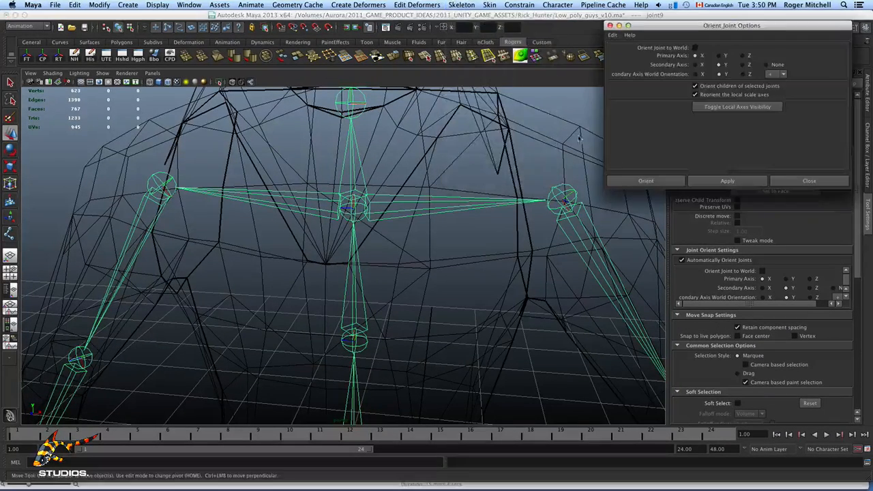
{"action": "middle_click_drag", "start_coordinate": [554, 307], "coordinate": [427, 279], "text": "alt"}
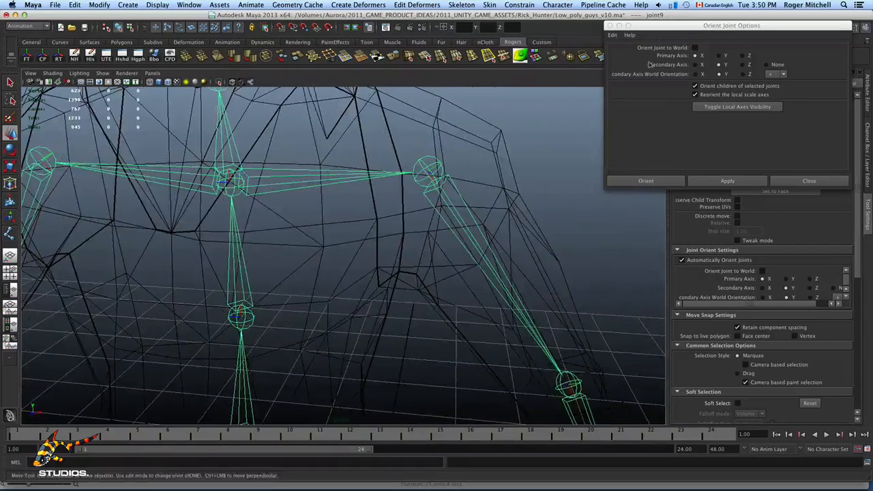
{"action": "left_click", "coordinate": [615, 35]}
{"action": "left_click", "coordinate": [622, 53]}
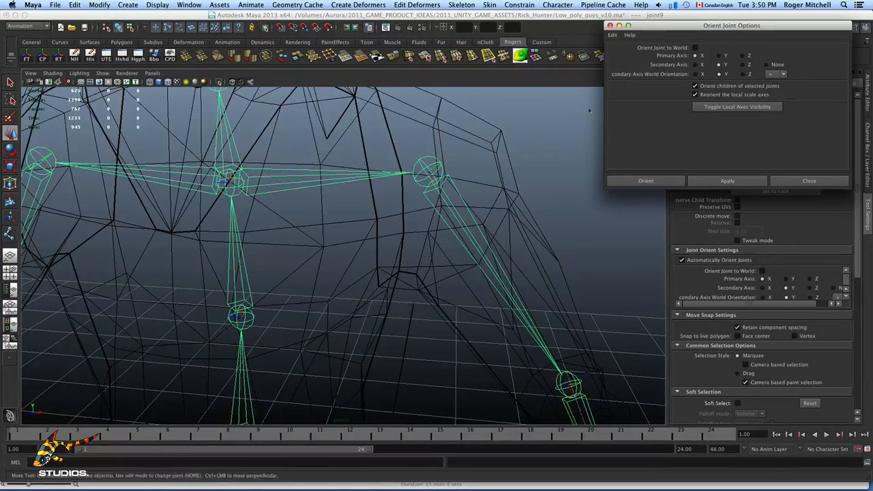
Widen the Orient Joint options window while keeping the skeleton selected
{"action": "middle_click_drag", "start_coordinate": [527, 198], "coordinate": [540, 161], "text": "alt"}
{"action": "right_click_drag", "start_coordinate": [540, 161], "coordinate": [457, 200], "text": "alt"}
{"action": "middle_click_drag", "start_coordinate": [458, 200], "coordinate": [470, 164], "text": "alt"}
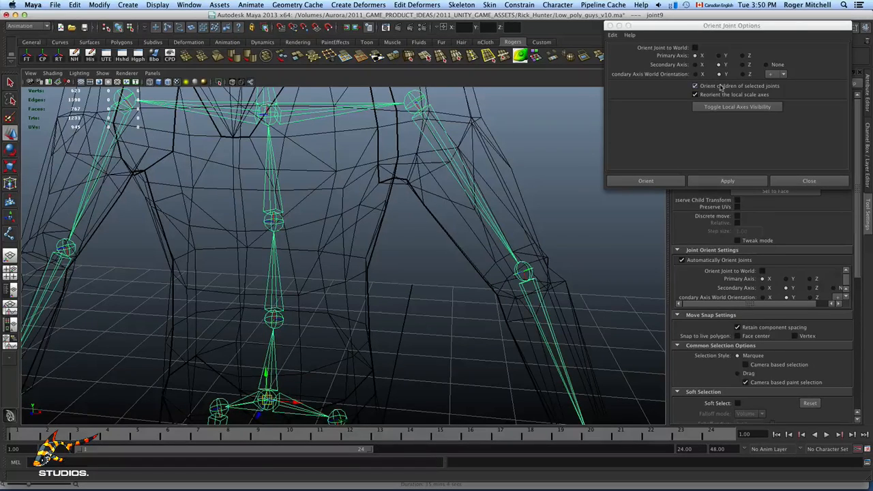
{"action": "left_click_drag", "start_coordinate": [604, 90], "coordinate": [562, 103]}
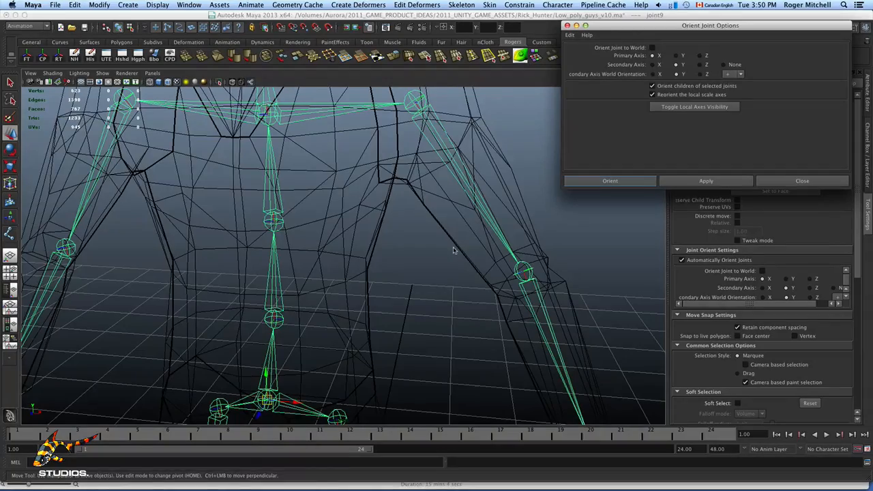
{"action": "middle_click_drag", "start_coordinate": [454, 250], "coordinate": [464, 205], "text": "alt"}
{"action": "right_click_drag", "start_coordinate": [464, 205], "coordinate": [337, 223], "text": "alt"}
{"action": "middle_click_drag", "start_coordinate": [390, 245], "coordinate": [407, 213], "text": "alt"}
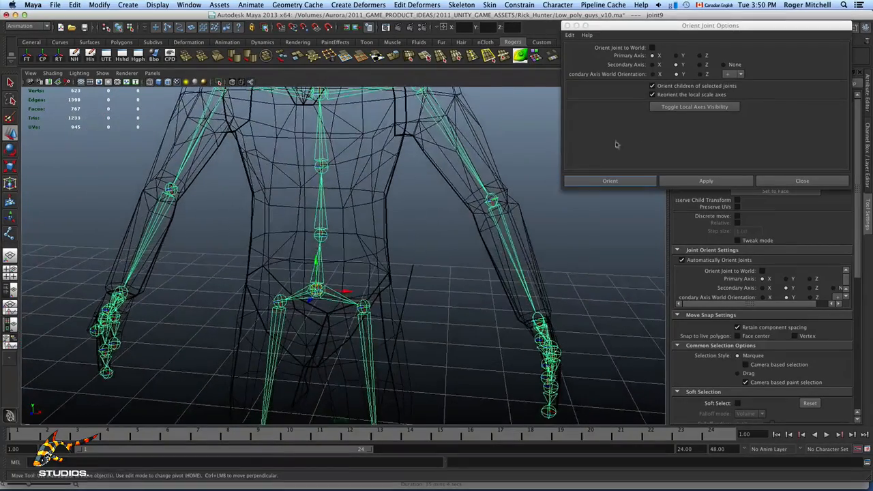
{"action": "middle_click_drag", "start_coordinate": [475, 276], "coordinate": [452, 270], "text": "alt"}
{"action": "right_click_drag", "start_coordinate": [452, 271], "coordinate": [437, 267], "text": "alt"}
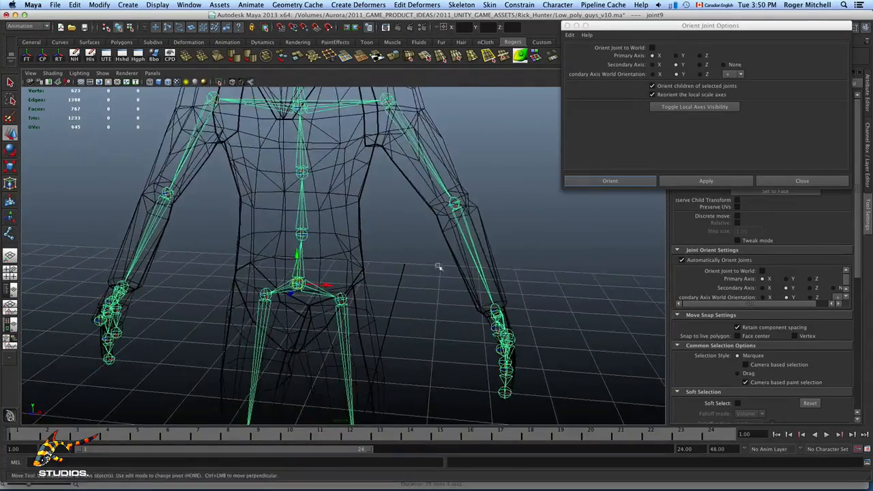
Toggle the root joint's local axes visibility twice and examine the pelvis joint up close
{"action": "left_click", "coordinate": [695, 112]}
{"action": "left_click", "coordinate": [695, 109]}
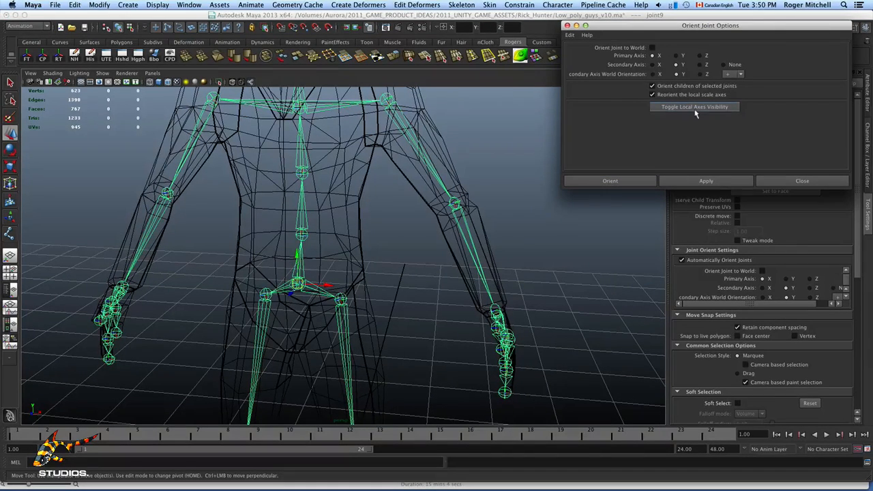
{"action": "middle_click_drag", "start_coordinate": [354, 302], "coordinate": [427, 306], "text": "alt"}
{"action": "left_click_drag", "start_coordinate": [427, 307], "coordinate": [413, 311], "text": "alt"}
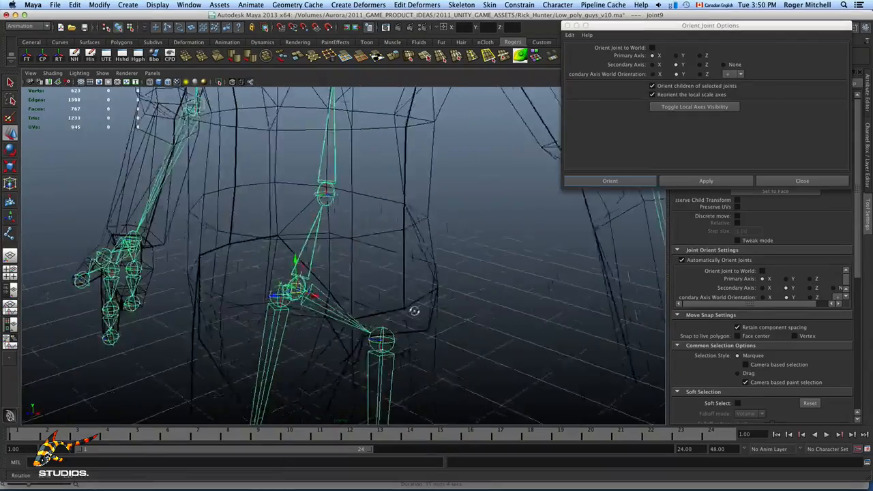
{"action": "middle_click_drag", "start_coordinate": [413, 312], "coordinate": [503, 289], "text": "alt"}
{"action": "right_click_drag", "start_coordinate": [503, 290], "coordinate": [603, 308], "text": "alt"}
{"action": "middle_click_drag", "start_coordinate": [539, 293], "coordinate": [485, 284], "text": "alt"}
{"action": "left_click_drag", "start_coordinate": [485, 285], "coordinate": [458, 291], "text": "alt"}
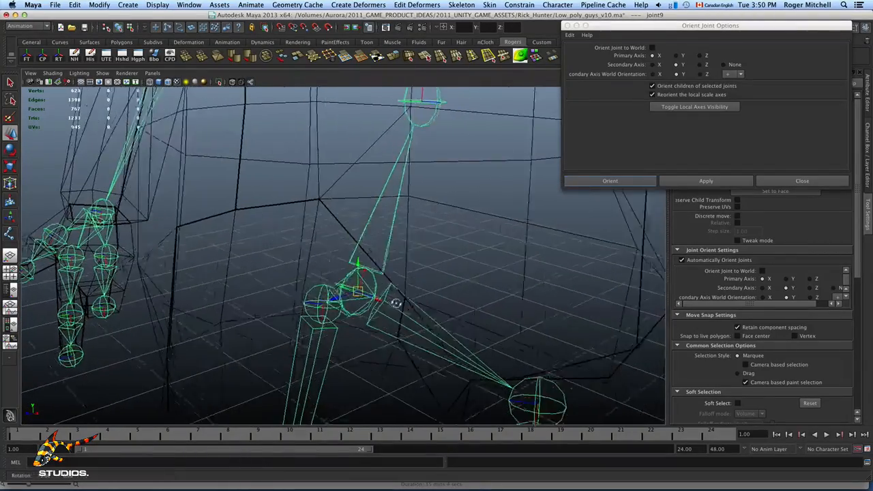
{"action": "right_click_drag", "start_coordinate": [457, 291], "coordinate": [364, 293], "text": "alt"}
{"action": "right_click_drag", "start_coordinate": [486, 300], "coordinate": [346, 291], "text": "alt"}
{"action": "middle_click_drag", "start_coordinate": [459, 308], "coordinate": [442, 298], "text": "alt"}
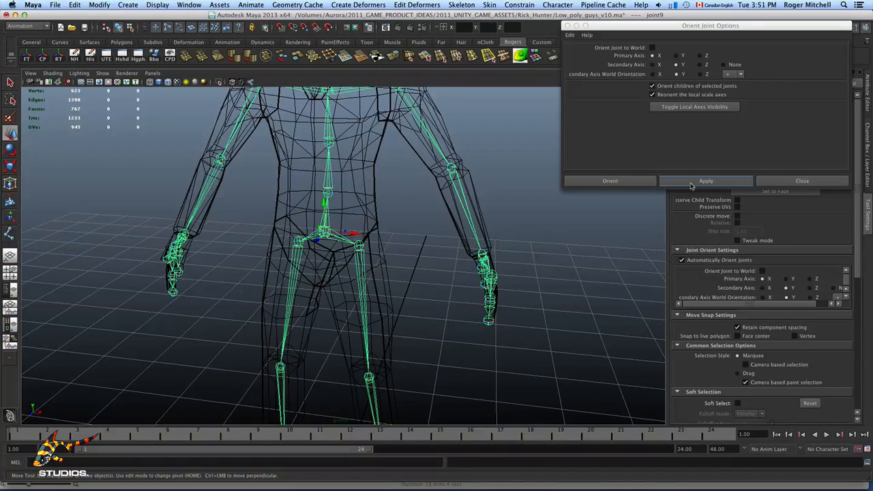
Apply Orient Joint to the root joint and its children with primary axis X, secondary axis Y and secondary world orientation +Y
{"action": "middle_click_drag", "start_coordinate": [392, 119], "coordinate": [388, 215], "text": "alt"}
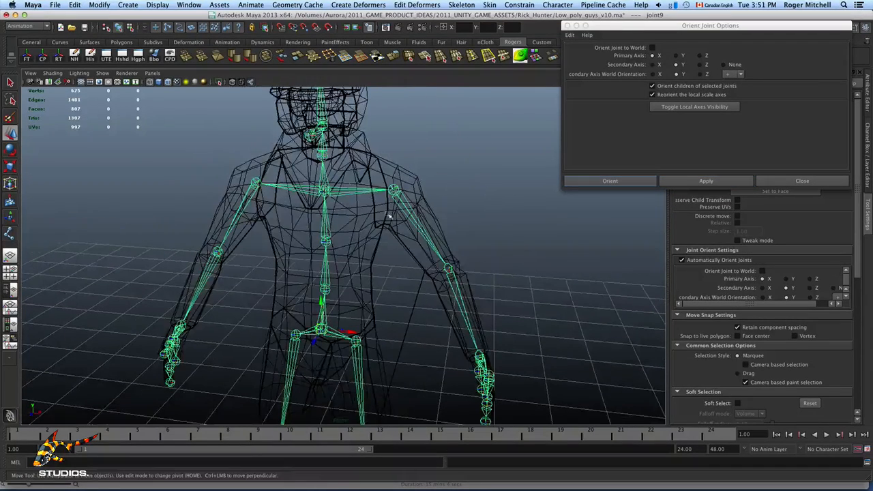
{"action": "left_click", "coordinate": [680, 182]}
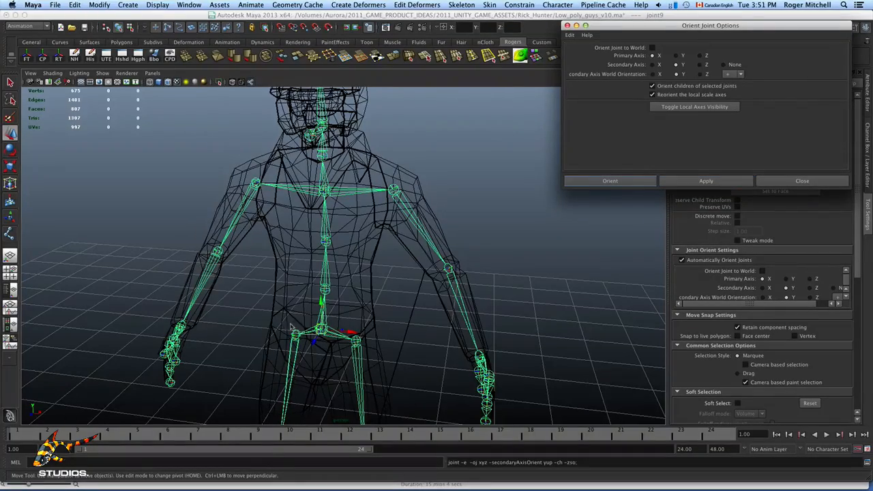
{"action": "right_click_drag", "start_coordinate": [337, 326], "coordinate": [419, 325], "text": "alt"}
{"action": "left_click_drag", "start_coordinate": [418, 325], "coordinate": [313, 322], "text": "alt"}
{"action": "middle_click_drag", "start_coordinate": [313, 322], "coordinate": [359, 283], "text": "alt"}
{"action": "right_click_drag", "start_coordinate": [358, 283], "coordinate": [525, 318], "text": "alt"}
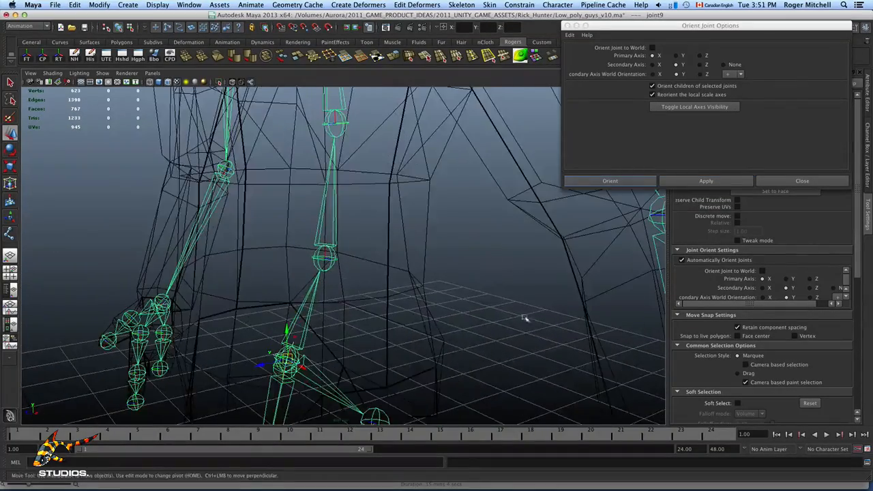
{"action": "left_click_drag", "start_coordinate": [403, 331], "coordinate": [378, 332], "text": "alt"}
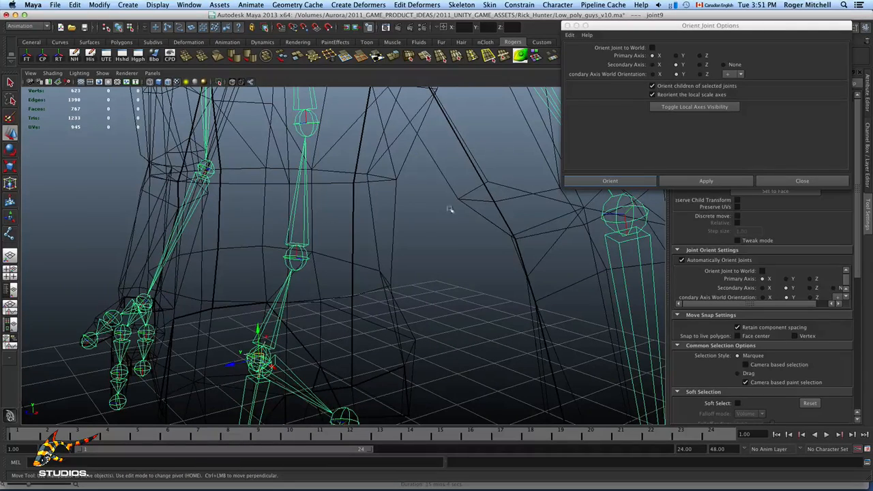
Move the Orient Joint options window aside and close it
{"action": "left_click_drag", "start_coordinate": [756, 29], "coordinate": [580, 36]}
{"action": "right_click_drag", "start_coordinate": [423, 272], "coordinate": [347, 267], "text": "alt"}
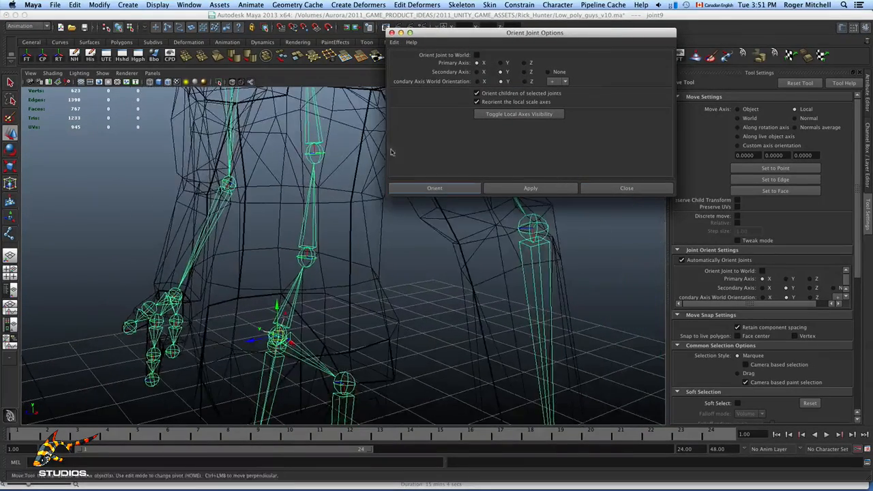
{"action": "left_click", "coordinate": [392, 33]}
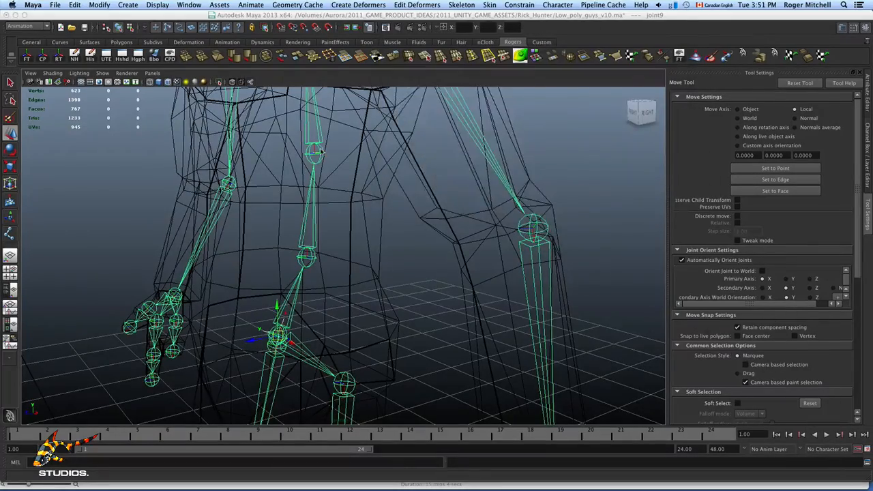
Switch to component mode to display the joints' local rotation axes and examine those of the spine and hips
{"action": "left_click_drag", "start_coordinate": [409, 171], "coordinate": [136, 56], "text": "alt"}
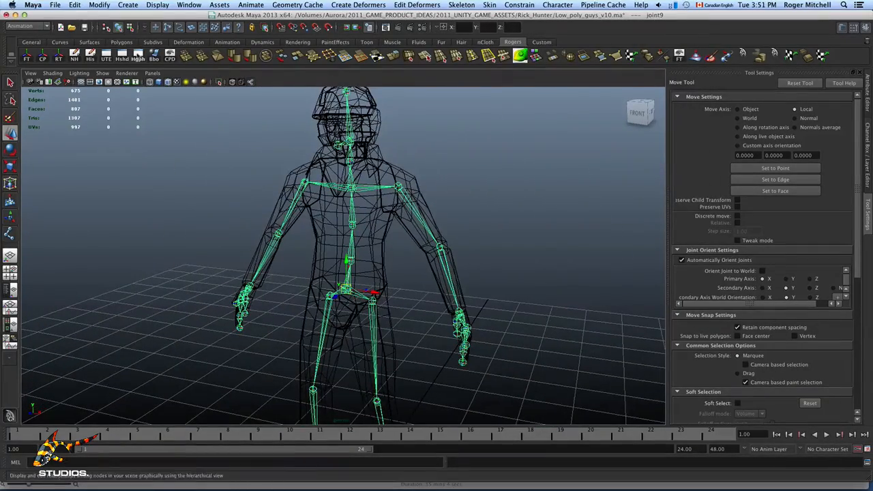
{"action": "left_click", "coordinate": [130, 29]}
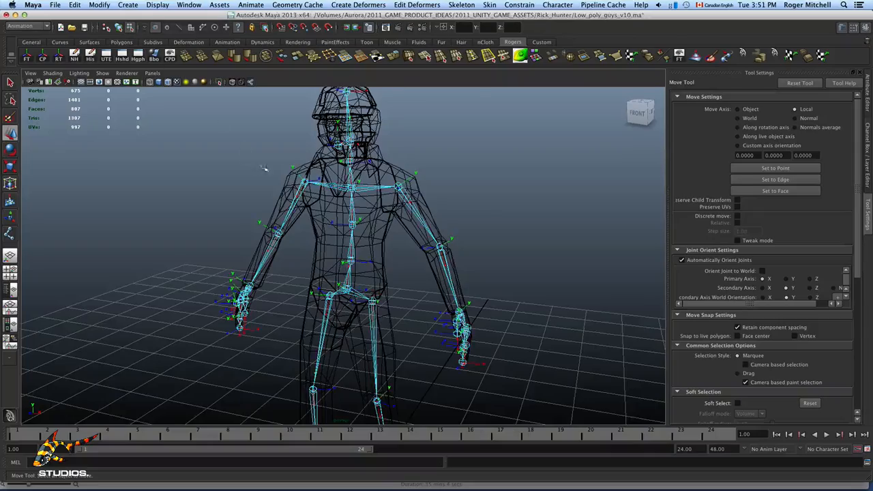
{"action": "scroll", "coordinate": [263, 168], "scroll_direction": "up", "scroll_amount": 10}
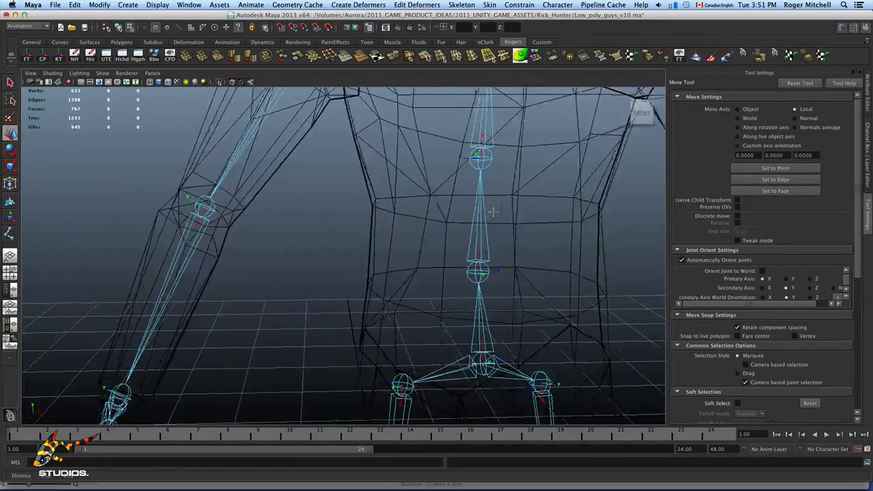
{"action": "left_click_drag", "start_coordinate": [493, 212], "coordinate": [350, 238], "text": "alt"}
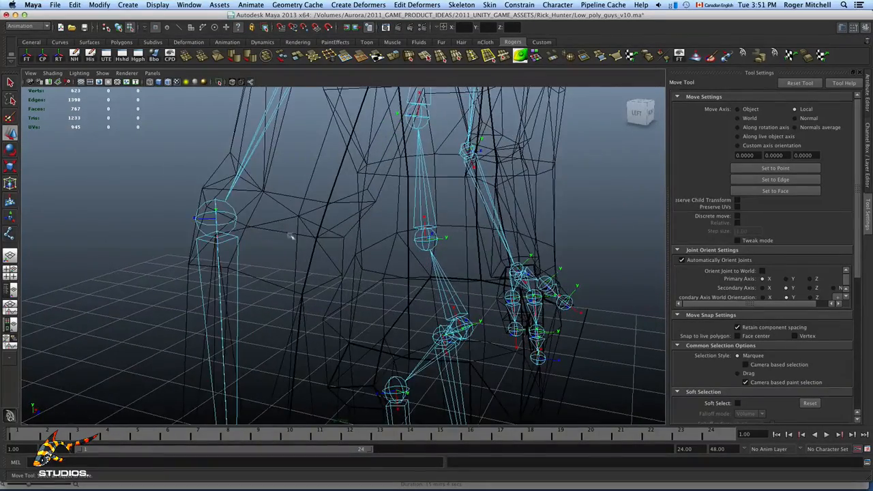
{"action": "left_click_drag", "start_coordinate": [291, 236], "coordinate": [179, 224], "text": "alt"}
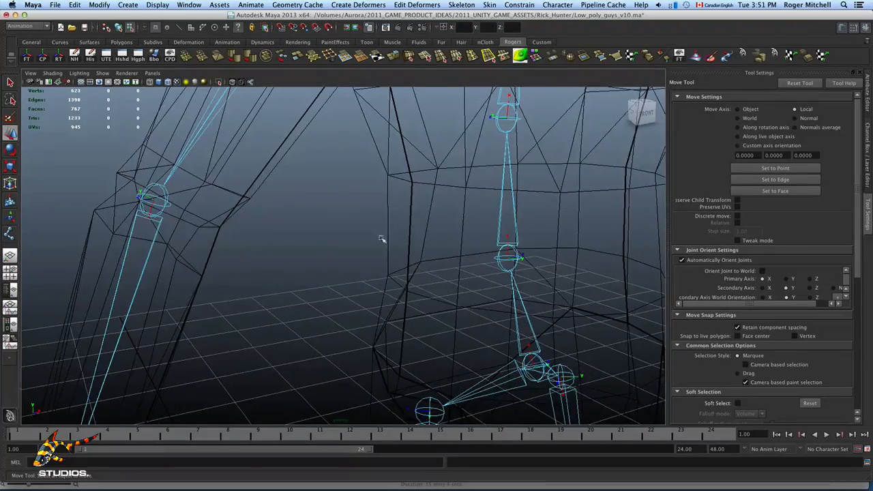
{"action": "scroll", "coordinate": [382, 238], "scroll_direction": "down", "scroll_amount": 5}
{"action": "left_click_drag", "start_coordinate": [413, 248], "coordinate": [361, 213], "text": "alt"}
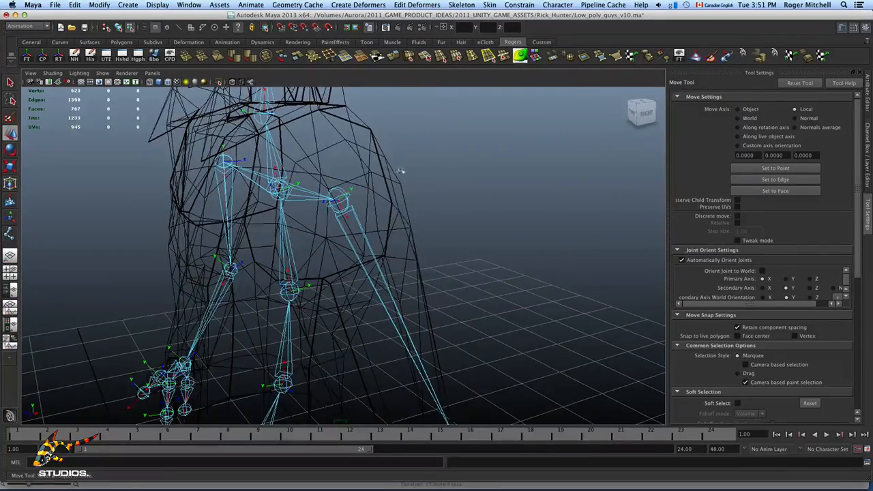
Examine the local rotation axes of the shoulder, neck, head, jaw and hand joints from several angles
{"action": "left_click_drag", "start_coordinate": [411, 228], "coordinate": [251, 257], "text": "alt"}
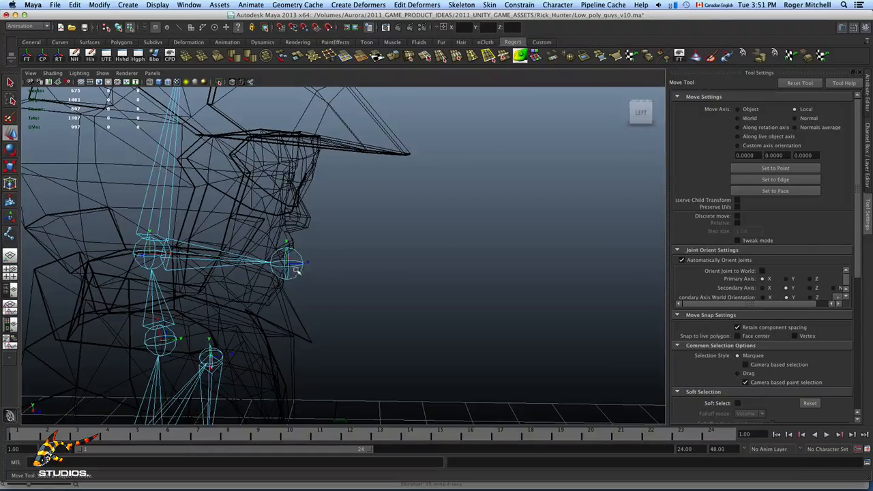
{"action": "left_click_drag", "start_coordinate": [296, 270], "coordinate": [174, 294], "text": "alt"}
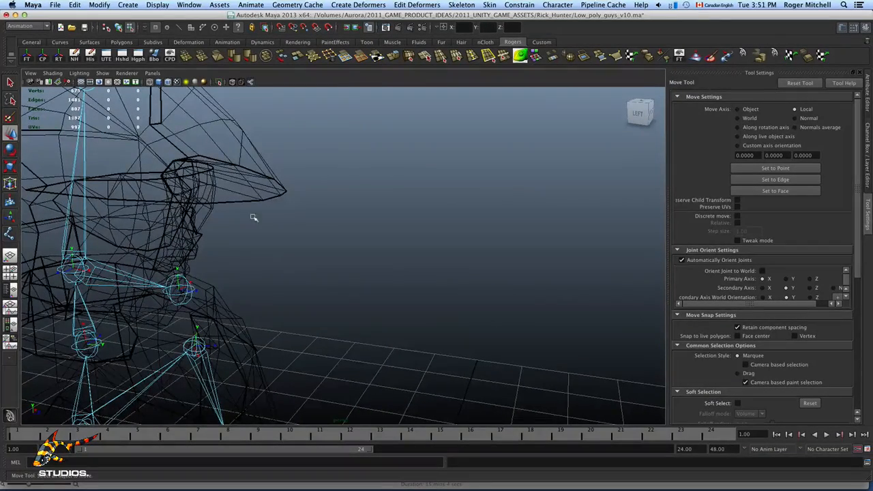
{"action": "left_click_drag", "start_coordinate": [253, 216], "coordinate": [276, 314], "text": "alt"}
{"action": "right_click_drag", "start_coordinate": [145, 240], "coordinate": [146, 296], "text": "alt"}
{"action": "middle_click_drag", "start_coordinate": [295, 409], "coordinate": [244, 120], "text": "alt"}
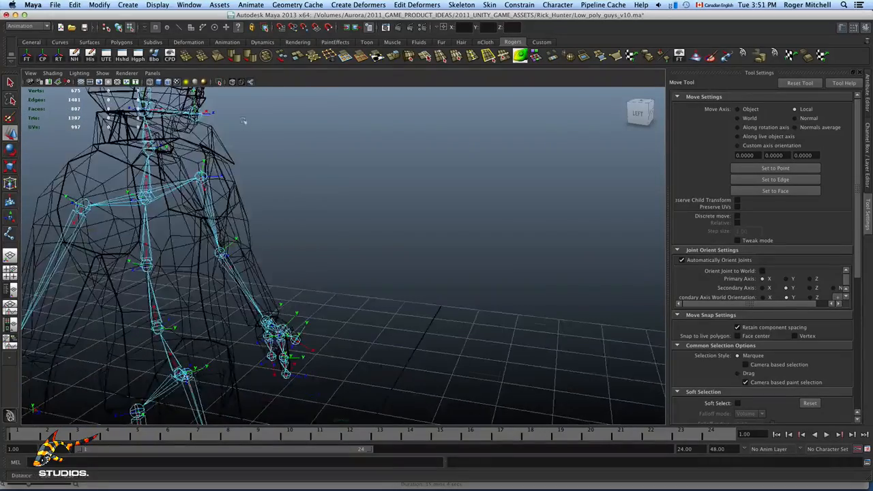
{"action": "left_click_drag", "start_coordinate": [353, 273], "coordinate": [305, 269], "text": "alt"}
{"action": "middle_click_drag", "start_coordinate": [335, 249], "coordinate": [347, 75], "text": "alt"}
{"action": "right_click_drag", "start_coordinate": [386, 201], "coordinate": [497, 224], "text": "alt"}
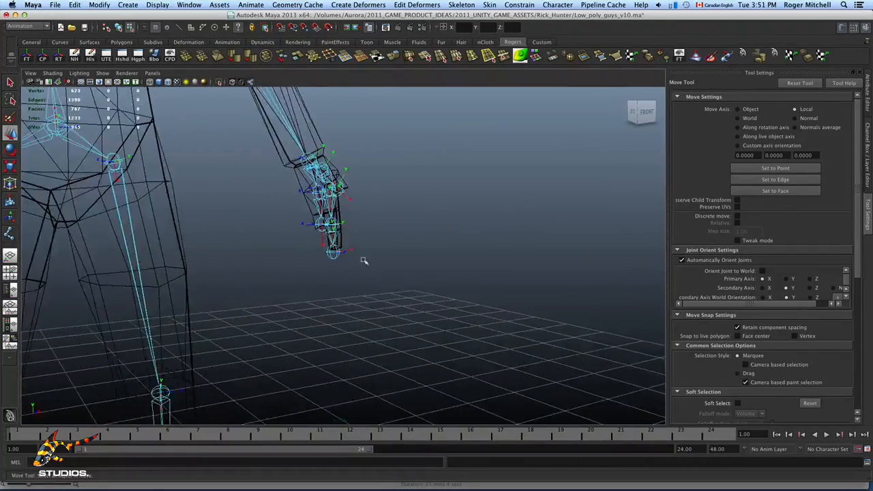
{"action": "left_click_drag", "start_coordinate": [364, 261], "coordinate": [283, 258], "text": "alt"}
{"action": "left_click_drag", "start_coordinate": [508, 243], "coordinate": [341, 247], "text": "alt"}
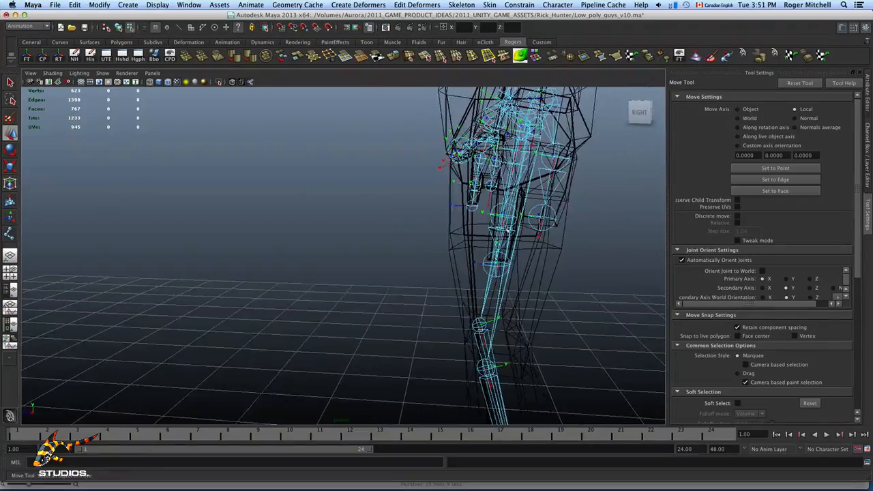
Examine the local rotation axes of the knee, ankle and toe joints on both legs
{"action": "middle_click_drag", "start_coordinate": [511, 261], "coordinate": [551, 57], "text": "alt"}
{"action": "middle_click_drag", "start_coordinate": [531, 284], "coordinate": [524, 206], "text": "alt"}
{"action": "left_click_drag", "start_coordinate": [436, 299], "coordinate": [466, 303], "text": "alt"}
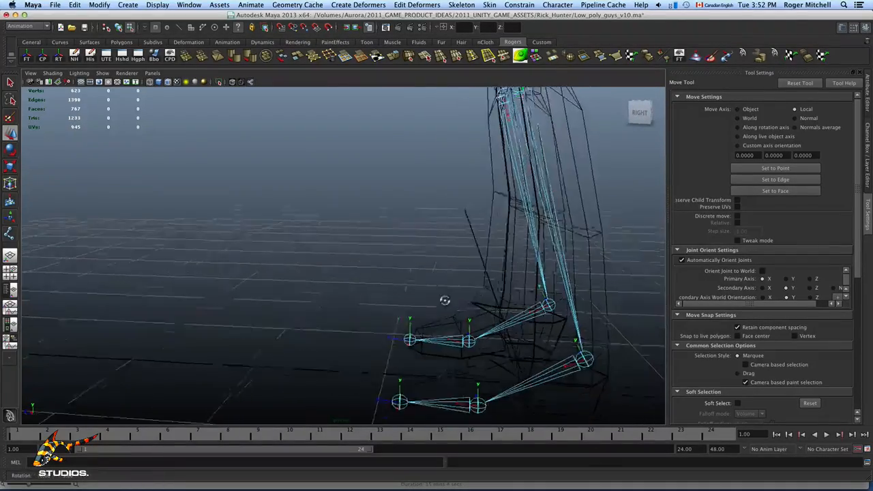
{"action": "right_click_drag", "start_coordinate": [443, 298], "coordinate": [321, 213], "text": "alt"}
{"action": "middle_click_drag", "start_coordinate": [321, 212], "coordinate": [337, 315], "text": "alt"}
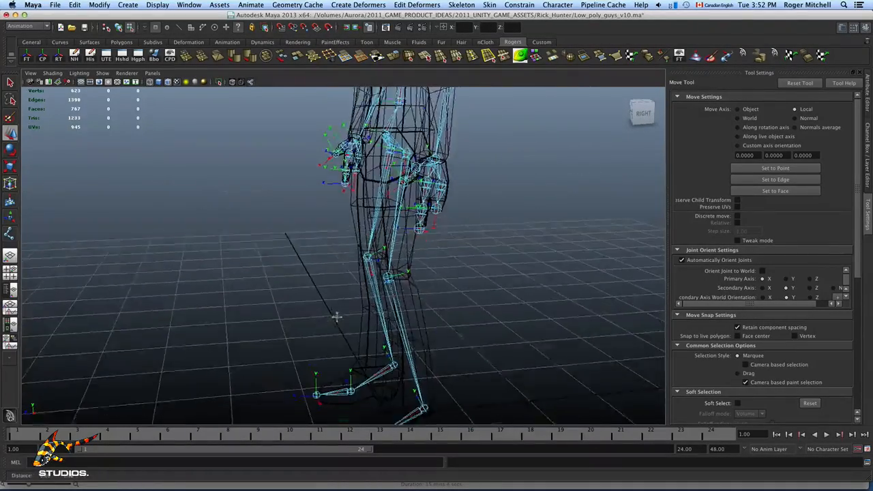
{"action": "left_click_drag", "start_coordinate": [337, 316], "coordinate": [435, 314], "text": "alt"}
{"action": "middle_click_drag", "start_coordinate": [287, 279], "coordinate": [389, 330], "text": "alt"}
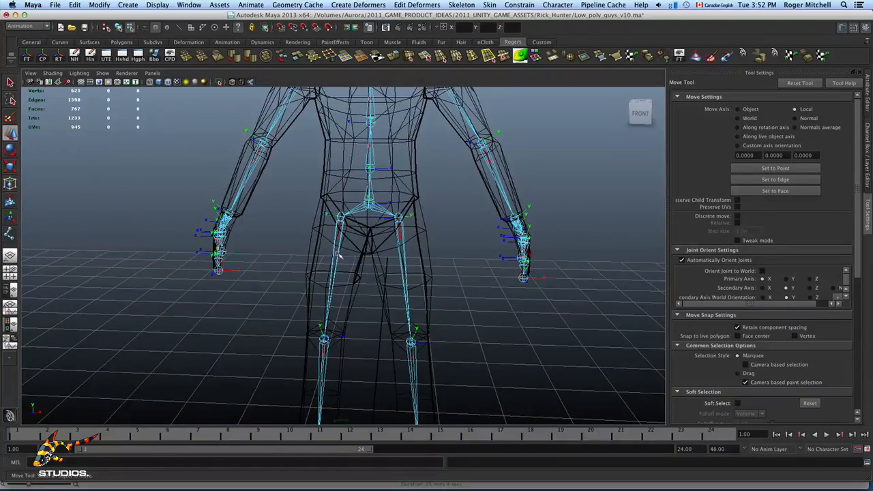
Compare the axes of both arms and the torso from the front, and return to object selection mode
{"action": "left_click_drag", "start_coordinate": [234, 261], "coordinate": [319, 265], "text": "alt"}
{"action": "left_click_drag", "start_coordinate": [336, 262], "coordinate": [251, 264], "text": "alt"}
{"action": "middle_click_drag", "start_coordinate": [372, 255], "coordinate": [377, 304], "text": "alt"}
{"action": "left_click_drag", "start_coordinate": [368, 301], "coordinate": [309, 265], "text": "alt"}
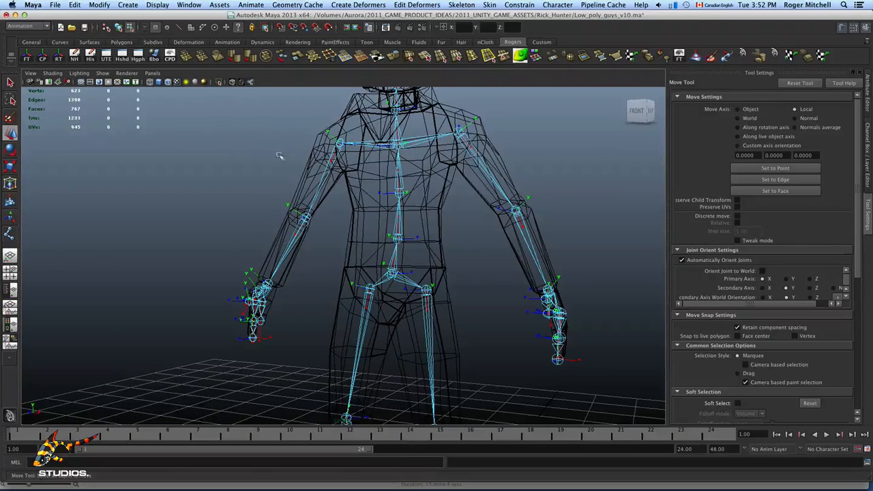
{"action": "left_click", "coordinate": [118, 27]}
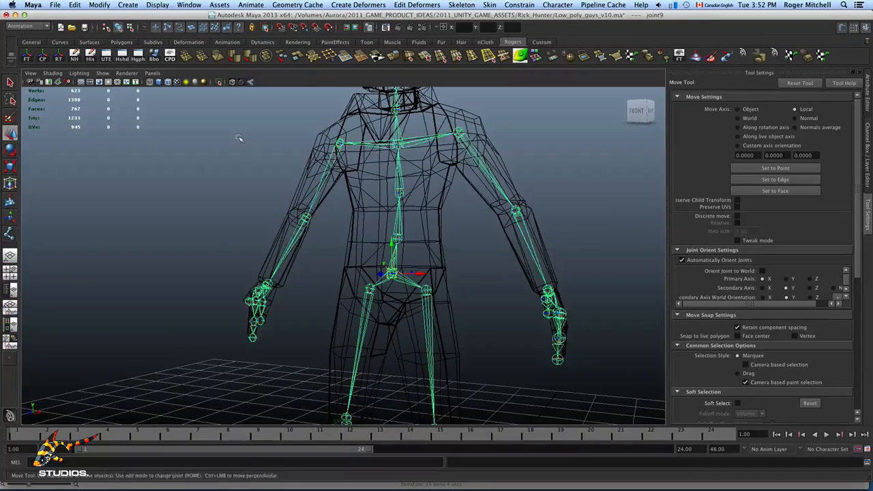
Reapply Orient Joint to the root joint and its children with primary axis X, secondary axis Y and secondary world orientation +Y
{"action": "left_click", "coordinate": [439, 258]}
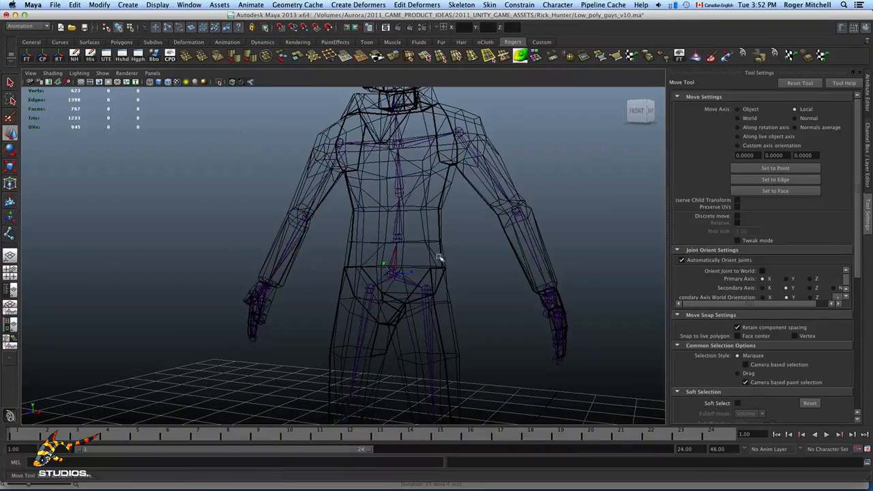
{"action": "left_click", "coordinate": [392, 276]}
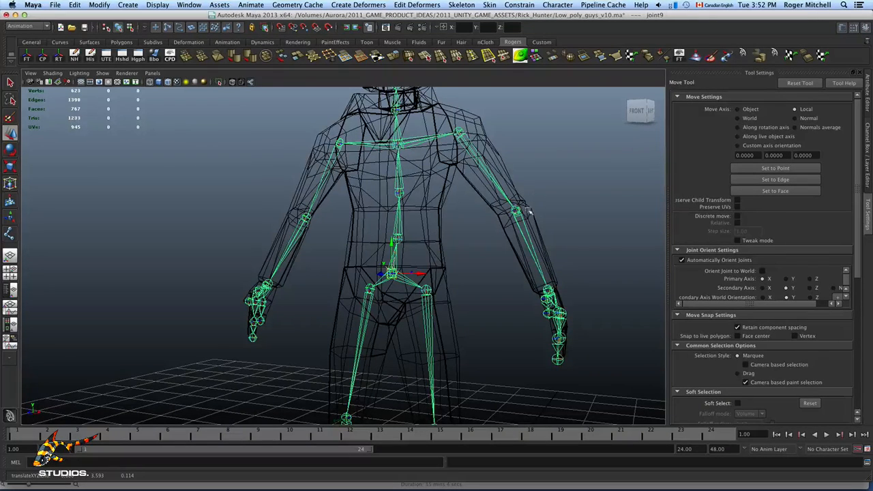
{"action": "left_click", "coordinate": [463, 252]}
{"action": "left_click", "coordinate": [388, 279]}
{"action": "right_click_drag", "start_coordinate": [361, 304], "coordinate": [481, 291], "text": "alt"}
{"action": "left_click_drag", "start_coordinate": [481, 292], "coordinate": [418, 296], "text": "alt"}
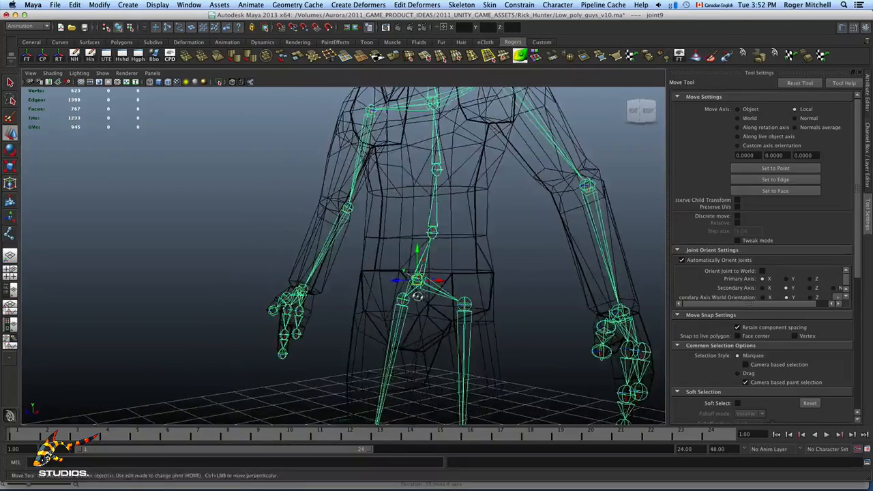
{"action": "right_click_drag", "start_coordinate": [437, 297], "coordinate": [509, 299], "text": "alt"}
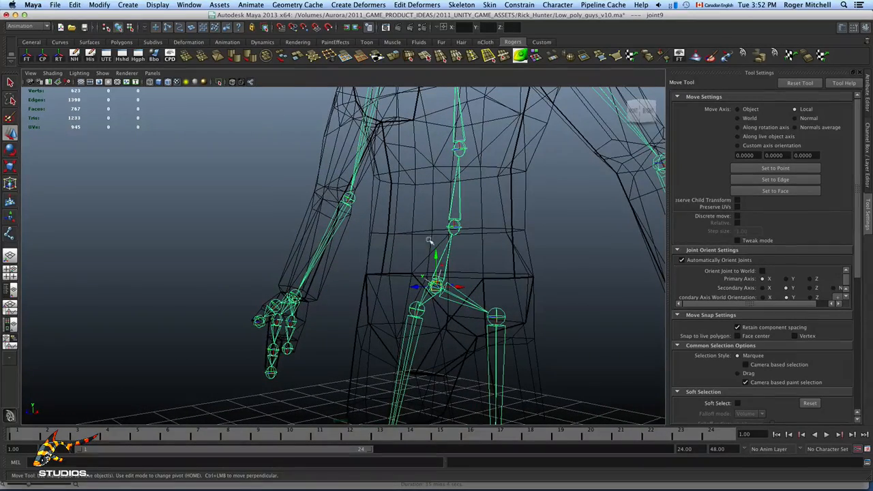
{"action": "left_click", "coordinate": [466, 6]}
{"action": "left_click", "coordinate": [553, 101]}
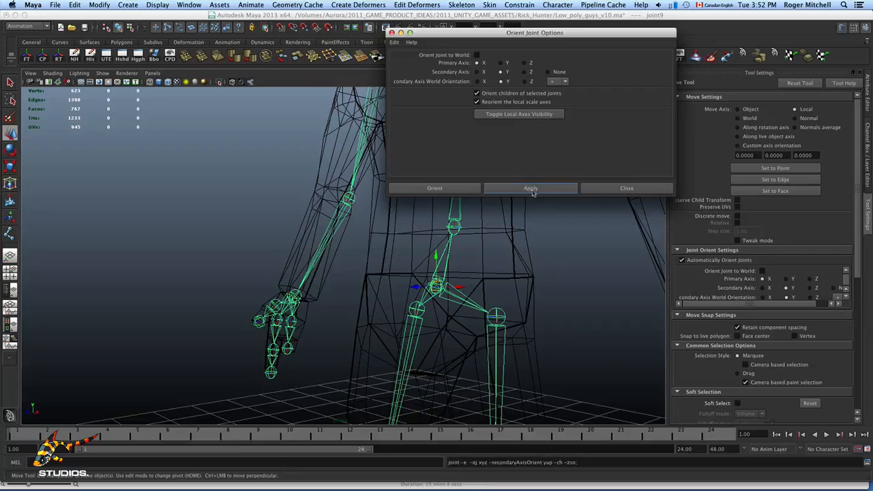
{"action": "left_click", "coordinate": [616, 192]}
Reselect the root joint to check the whole skeleton and save the scene
{"action": "left_click", "coordinate": [558, 254]}
{"action": "right_click_drag", "start_coordinate": [558, 254], "coordinate": [362, 271], "text": "alt"}
{"action": "left_click_drag", "start_coordinate": [362, 272], "coordinate": [380, 261], "text": "alt"}
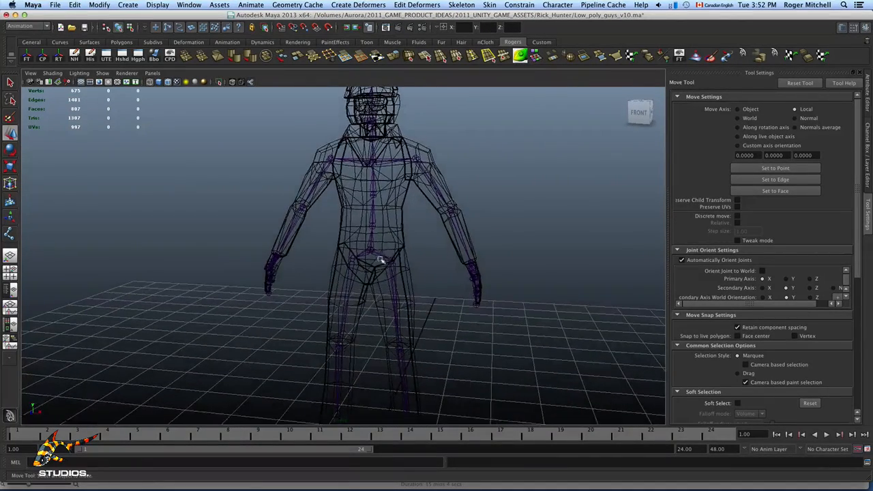
{"action": "left_click", "coordinate": [381, 260]}
{"action": "right_click_drag", "start_coordinate": [426, 273], "coordinate": [400, 247], "text": "alt"}
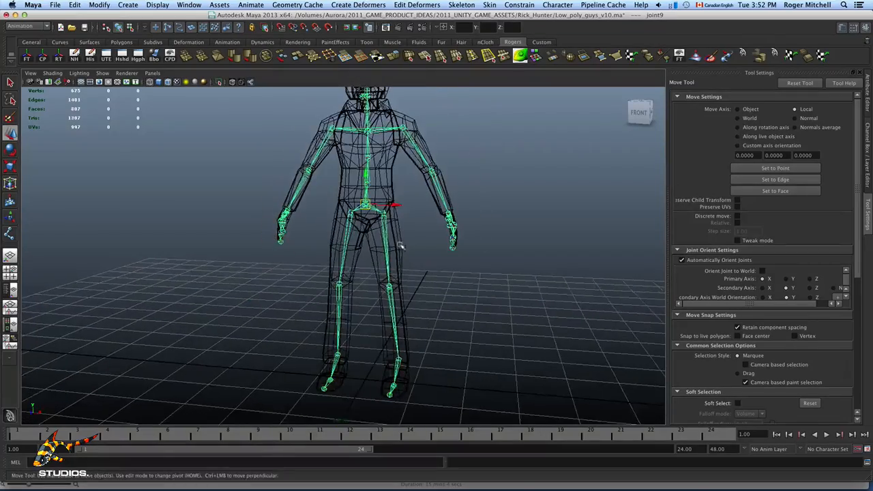
{"action": "left_click_drag", "start_coordinate": [400, 246], "coordinate": [431, 259], "text": "alt"}
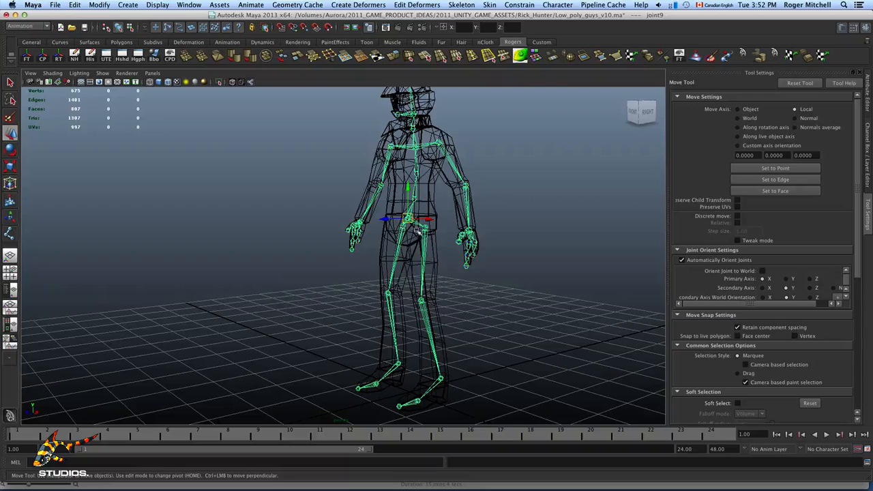
{"action": "key", "text": "super+s"}
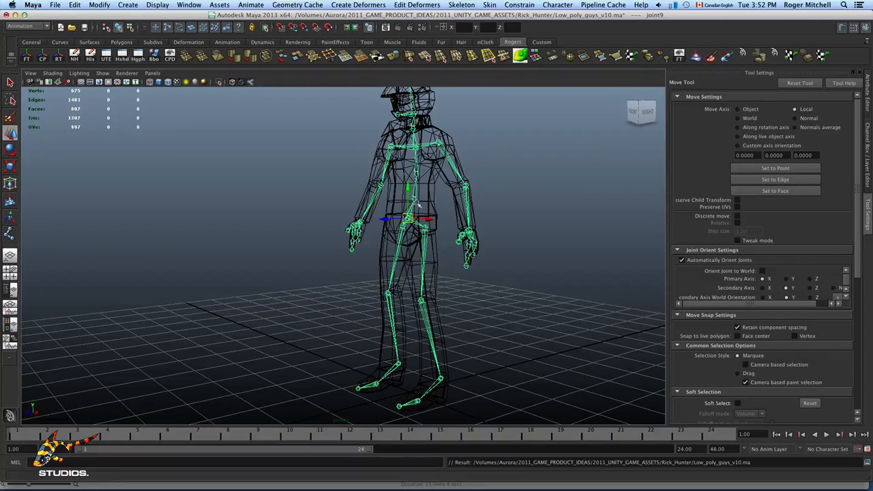